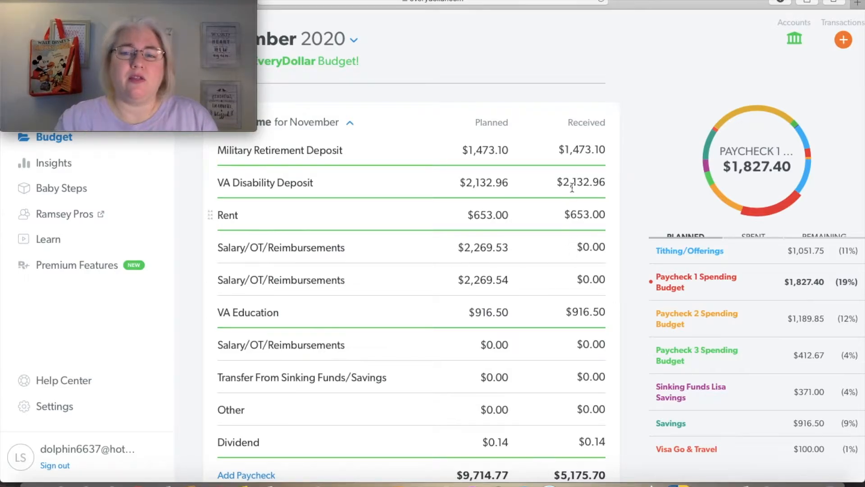
Collapse the November income group and show spent amounts instead of remaining amounts in the Paycheck 1 Spending Budget
{"action": "left_click", "coordinate": [352, 128]}
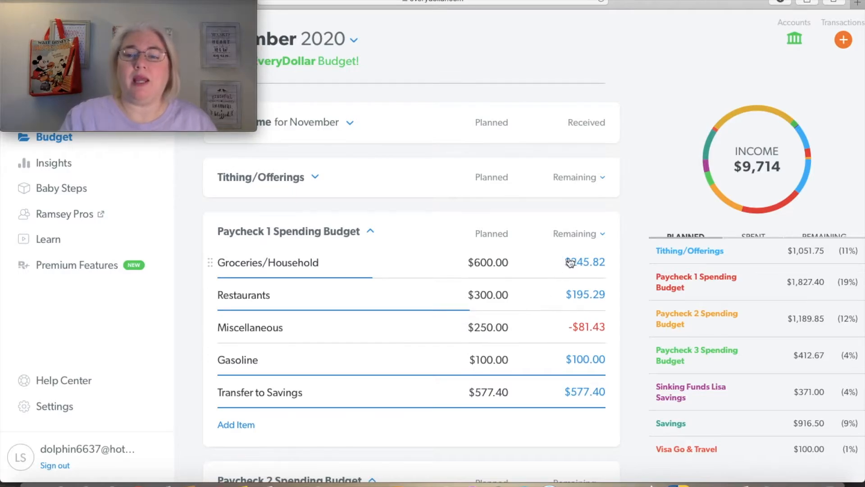
{"action": "left_click", "coordinate": [603, 236]}
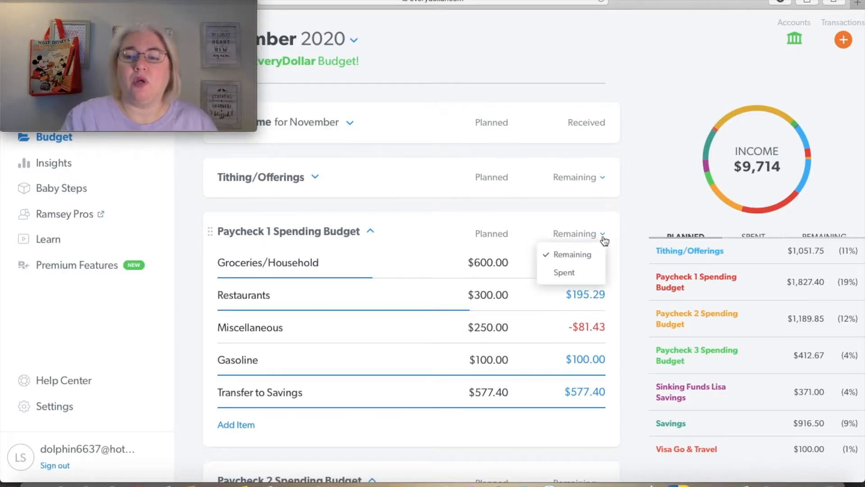
{"action": "left_click", "coordinate": [583, 271]}
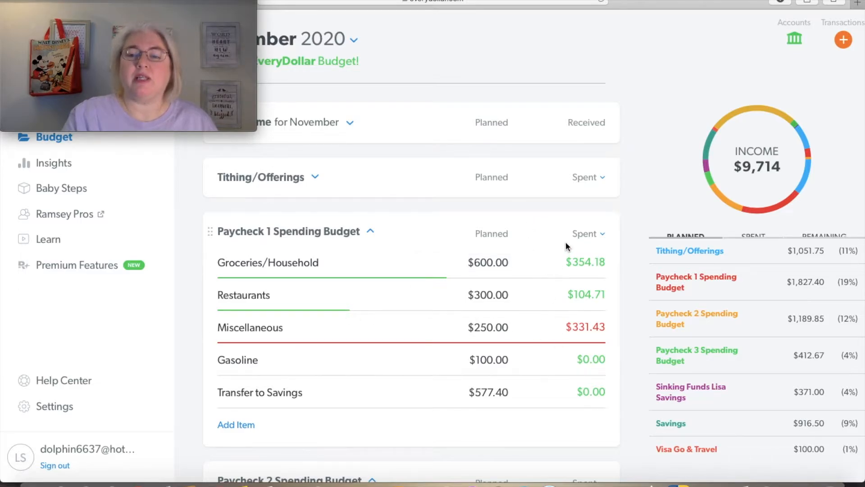
Compare the Paycheck 1 Spending Budget by switching its amounts to Remaining and back to Spent
{"action": "left_click", "coordinate": [580, 235]}
{"action": "left_click", "coordinate": [573, 254]}
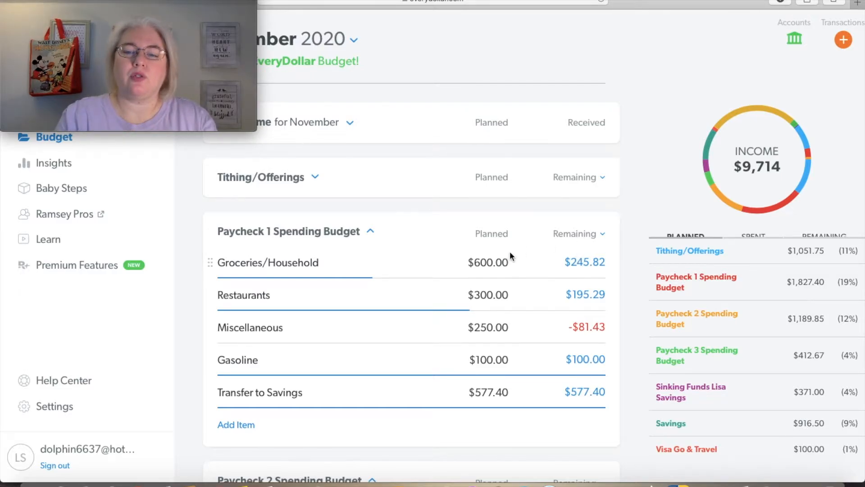
{"action": "left_click", "coordinate": [581, 235]}
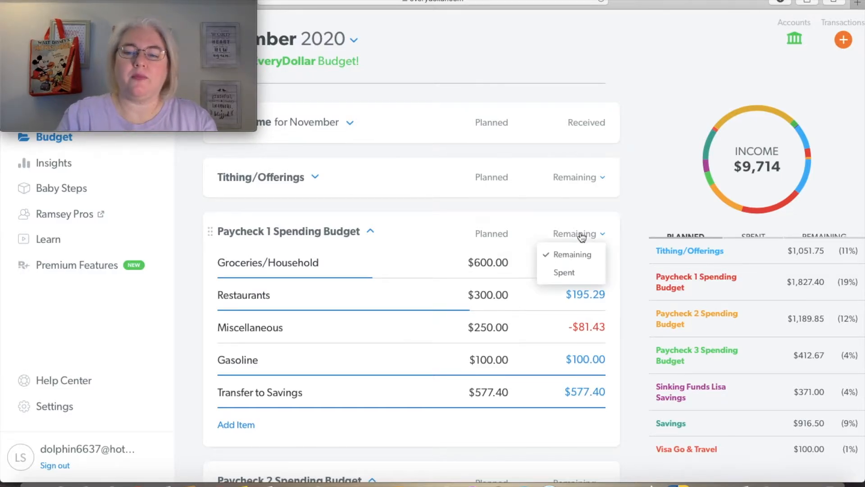
{"action": "left_click", "coordinate": [566, 272]}
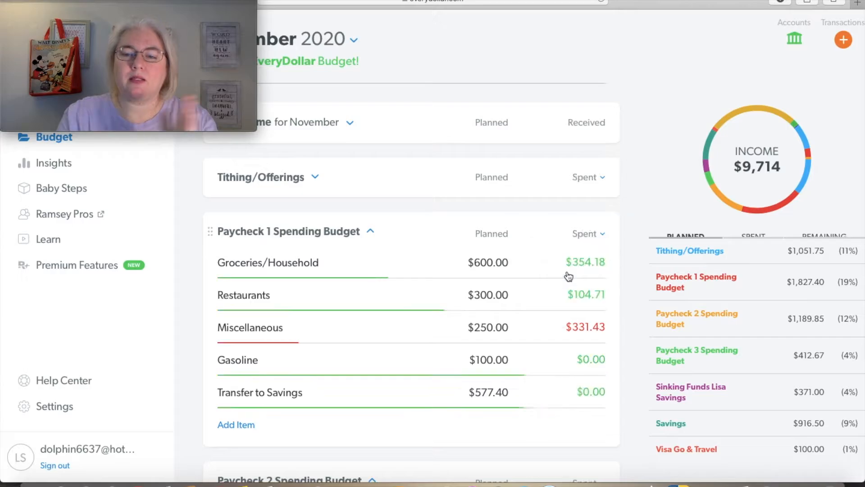
Set the planned amount for Groceries/Household in the Paycheck 1 Spending Budget to $354.18
{"action": "left_click", "coordinate": [489, 266]}
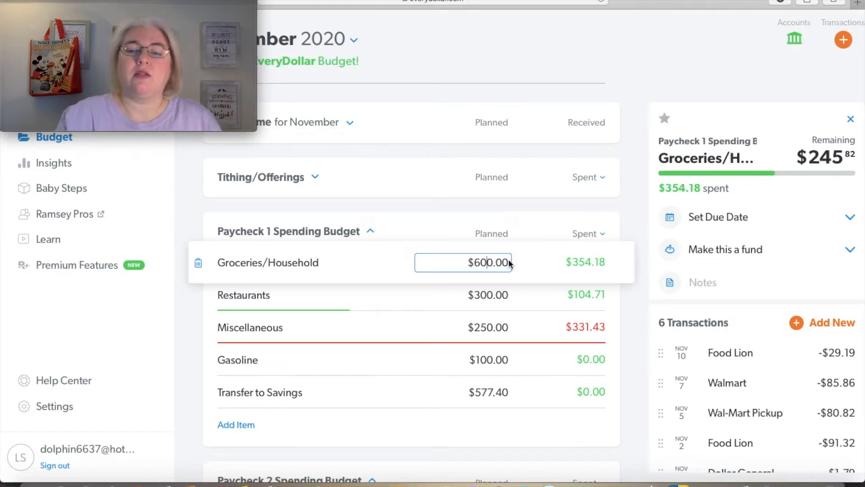
{"action": "key", "text": "Return"}
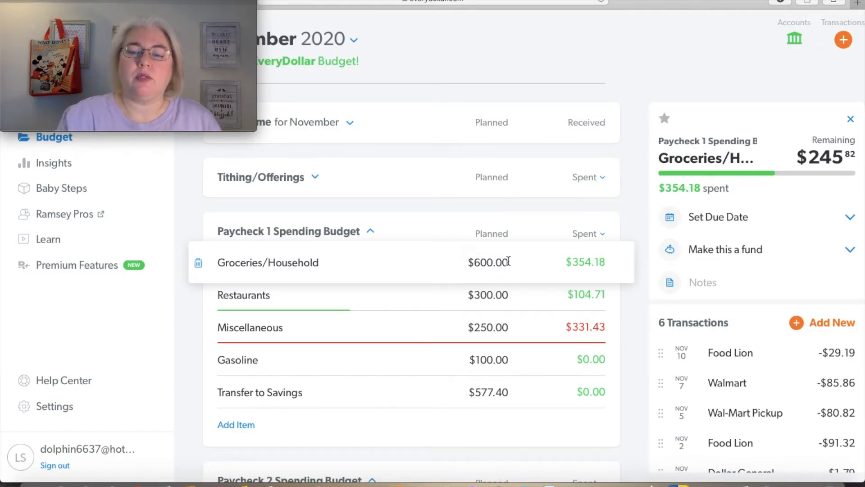
{"action": "left_click", "coordinate": [496, 263]}
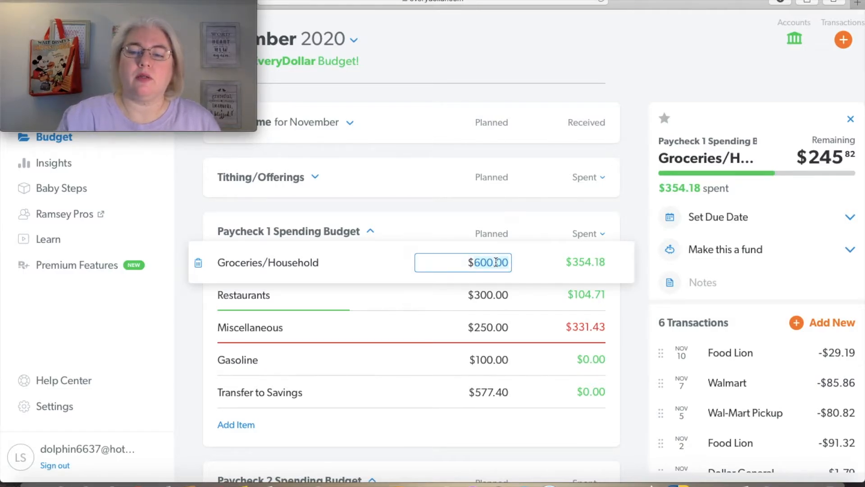
{"action": "type", "text": "3"}
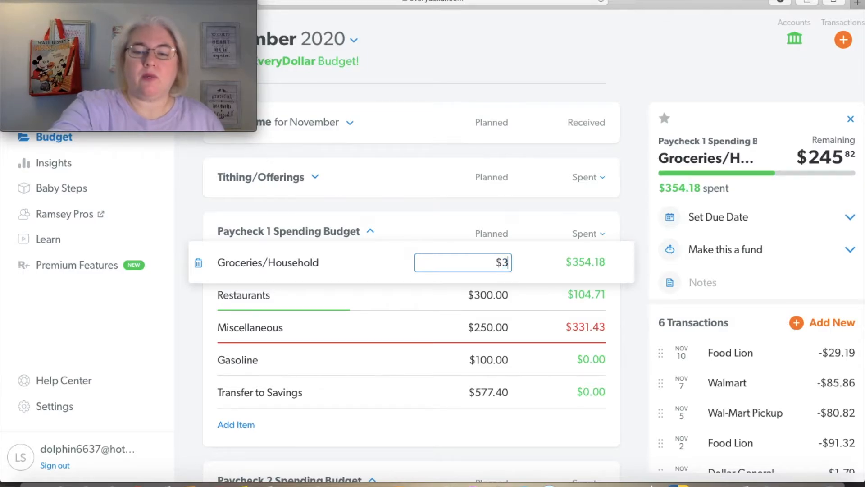
{"action": "type", "text": "54."}
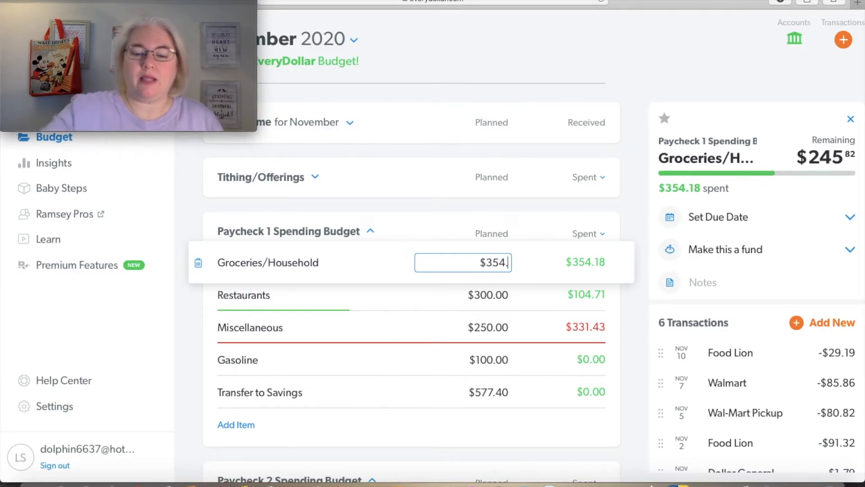
{"action": "type", "text": "18"}
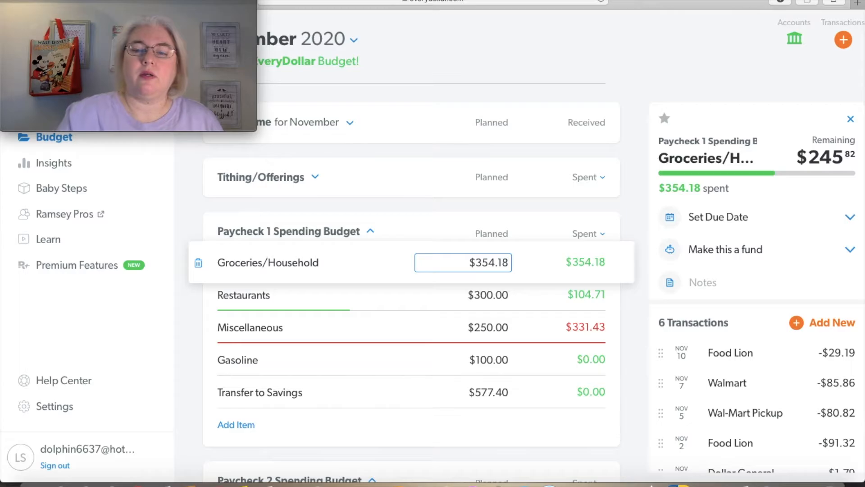
{"action": "left_click", "coordinate": [653, 72]}
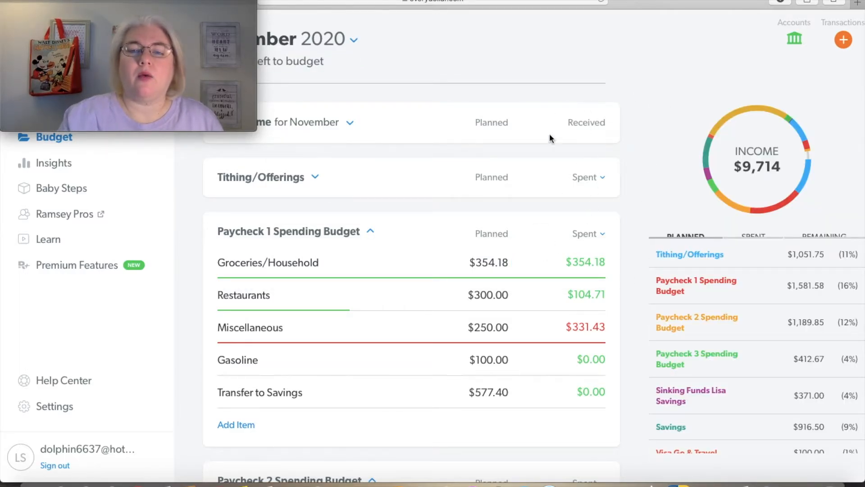
Switch the Paycheck 1 Spending Budget from spent amounts to remaining amounts
{"action": "left_click", "coordinate": [590, 236]}
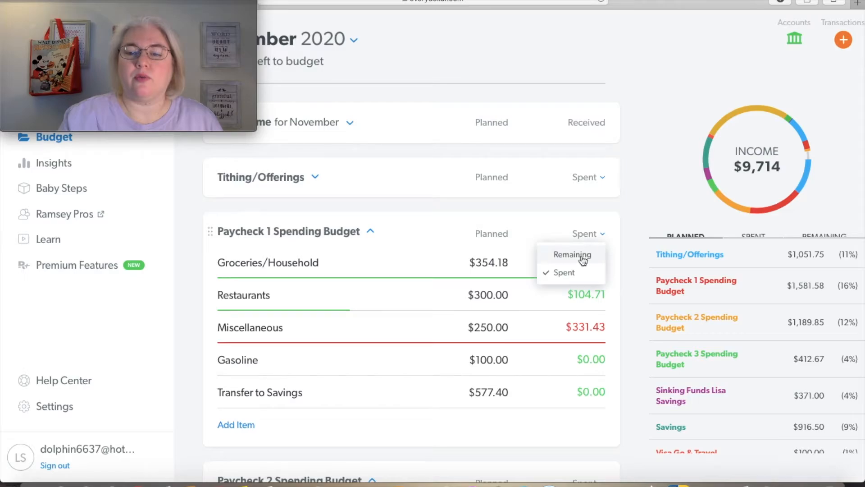
{"action": "left_click", "coordinate": [583, 258]}
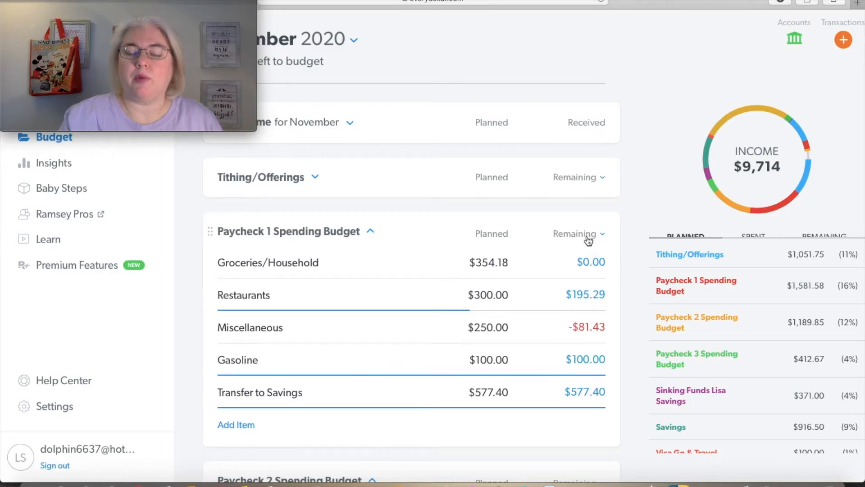
{"action": "left_click", "coordinate": [587, 236]}
{"action": "left_click", "coordinate": [637, 204]}
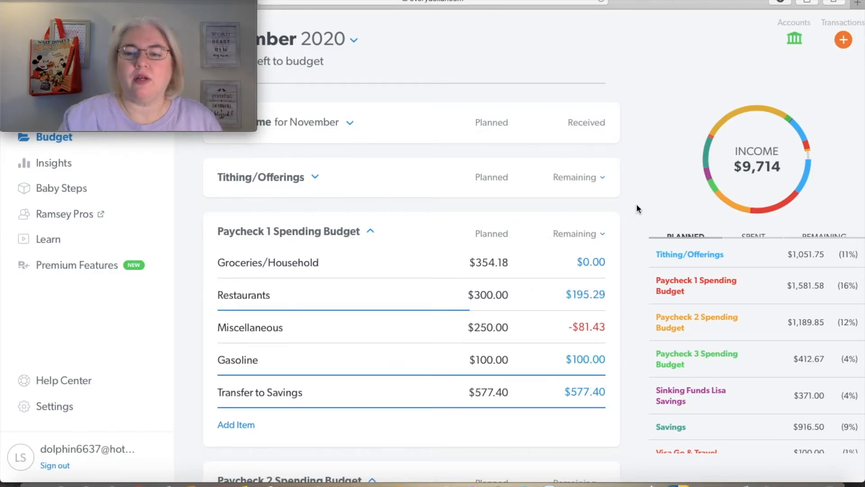
Set the planned amount for Restaurants in the Paycheck 1 Spending Budget to $104.71
{"action": "left_click", "coordinate": [493, 297]}
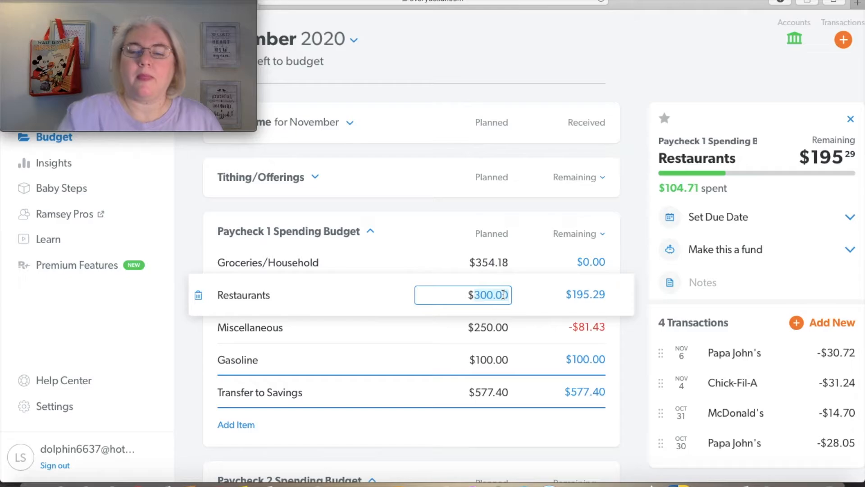
{"action": "type", "text": "10"}
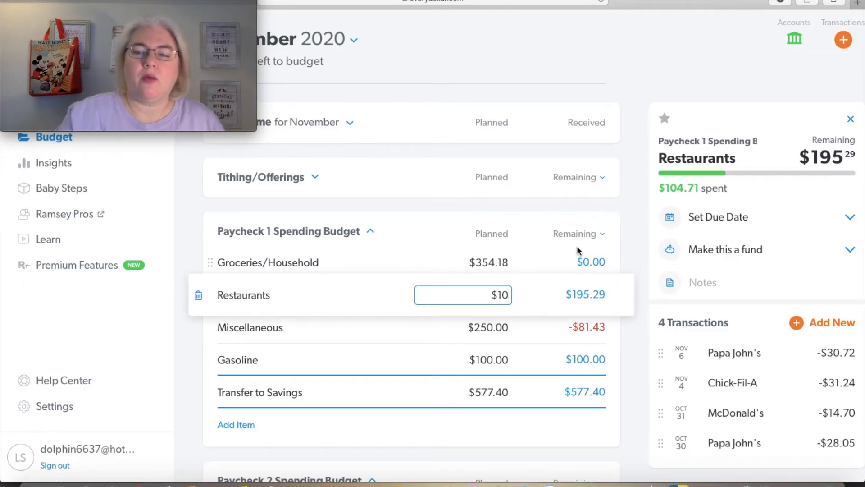
{"action": "type", "text": "4.71"}
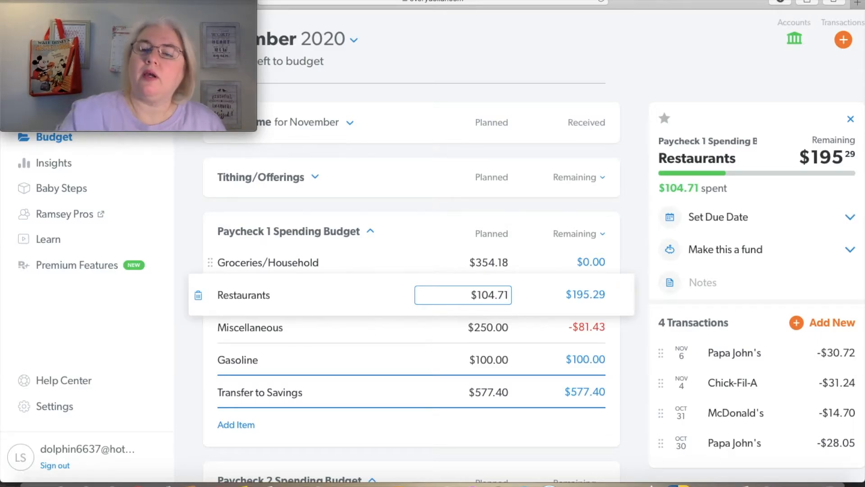
{"action": "left_click", "coordinate": [651, 80]}
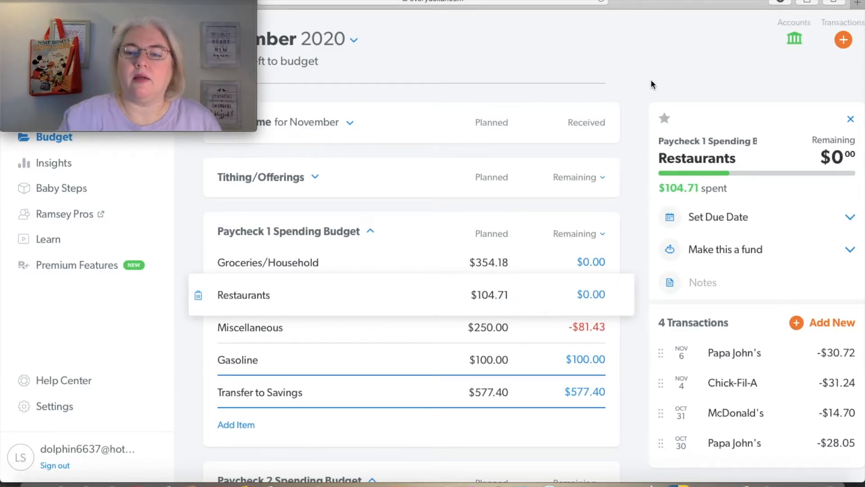
Move the Movie Recording window down to uncover the November 2020 heading and the amount left to budget
{"action": "left_click", "coordinate": [506, 328]}
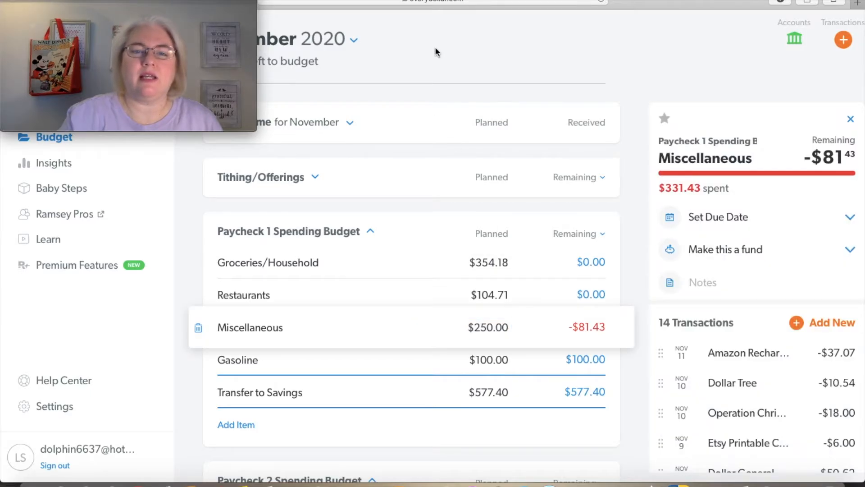
{"action": "left_click", "coordinate": [435, 48]}
{"action": "left_click_drag", "start_coordinate": [224, 1], "coordinate": [216, 85]}
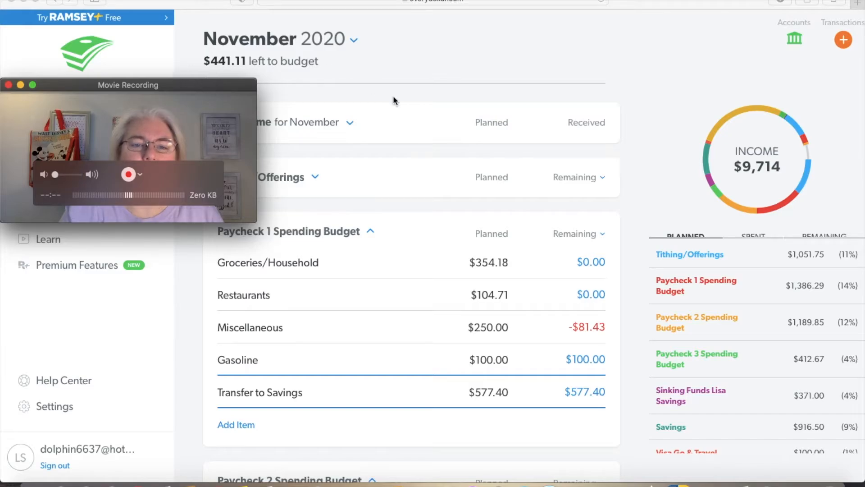
{"action": "left_click", "coordinate": [434, 63]}
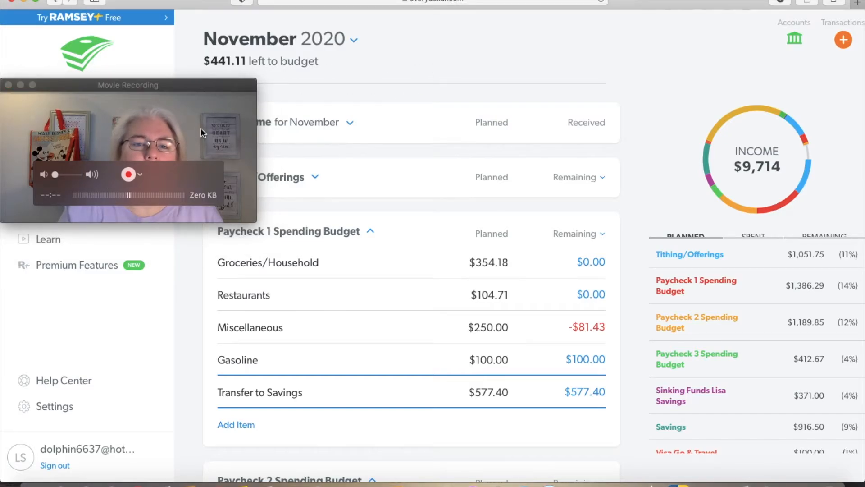
{"action": "left_click", "coordinate": [235, 97]}
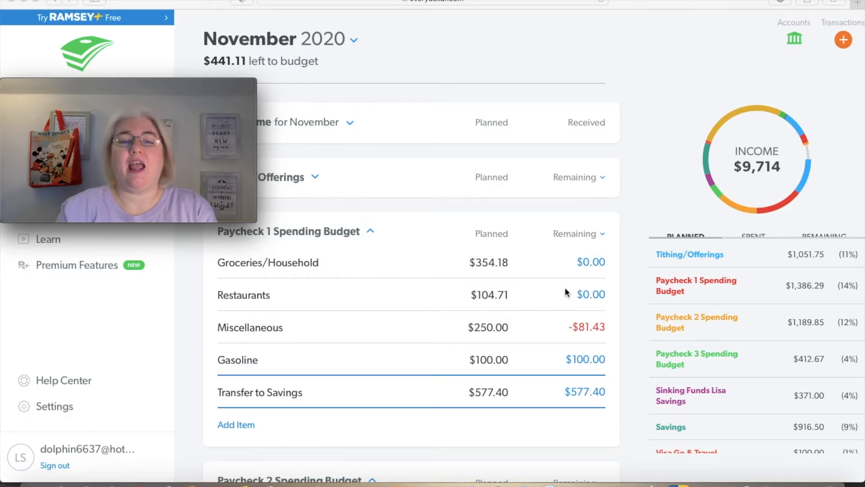
Set the planned amount for Miscellaneous in the Paycheck 1 Spending Budget to $331.43
{"action": "left_click", "coordinate": [496, 327]}
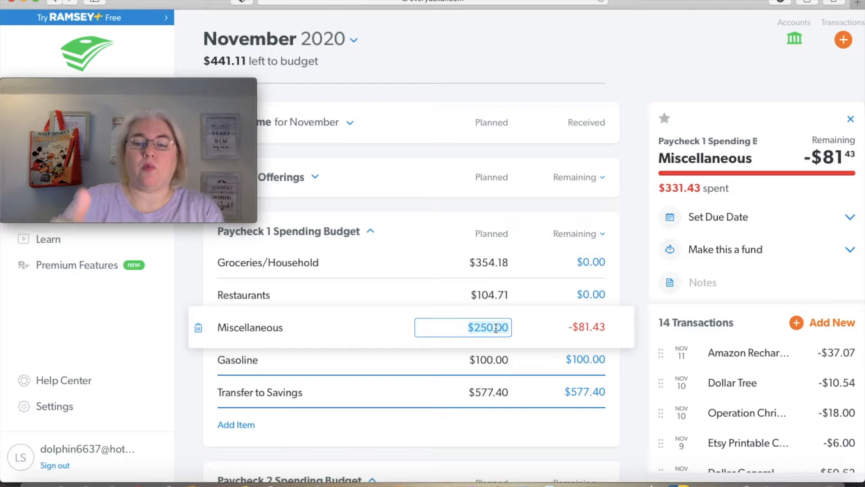
{"action": "type", "text": "331"}
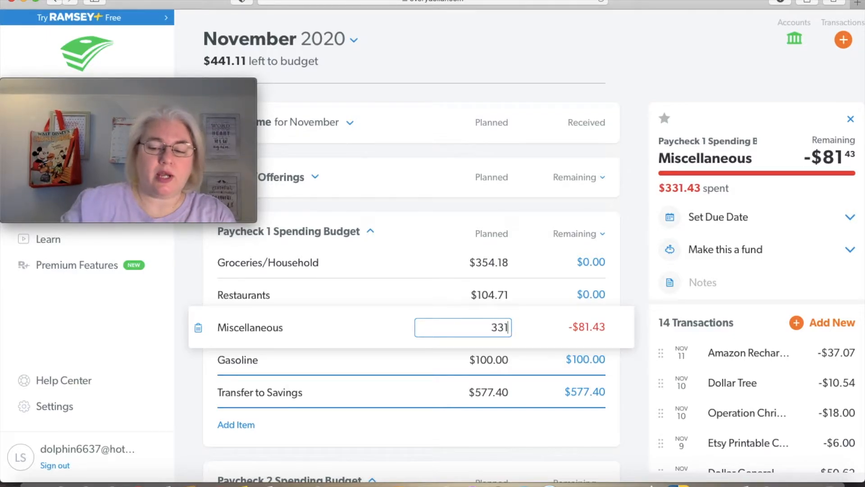
{"action": "type", "text": ".43"}
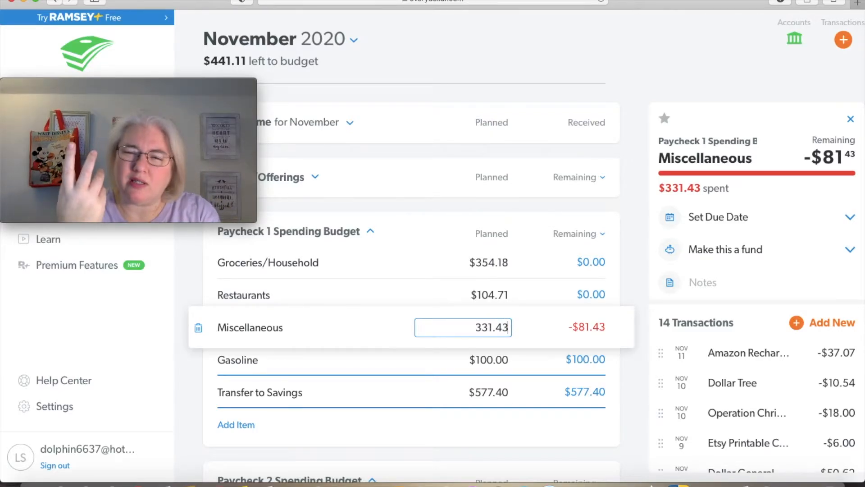
{"action": "left_click", "coordinate": [649, 82]}
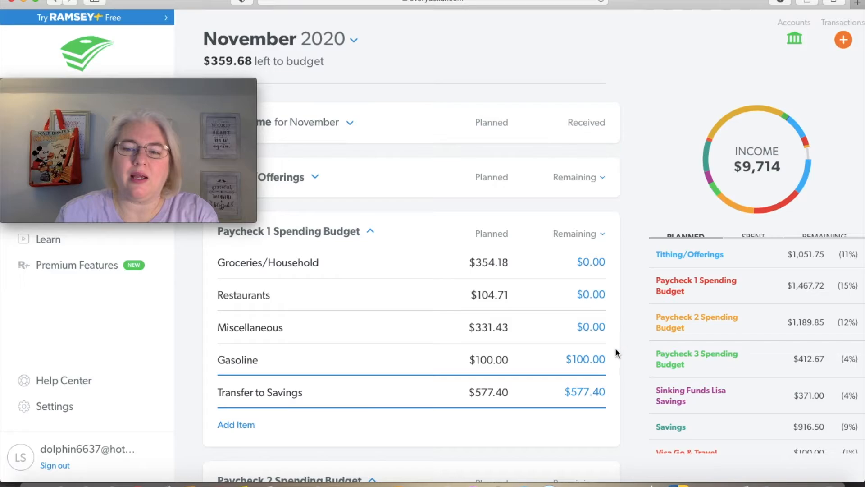
Set the planned amount for Gasoline in the Paycheck 1 Spending Budget to $0 and close the item's details
{"action": "left_click", "coordinate": [508, 358]}
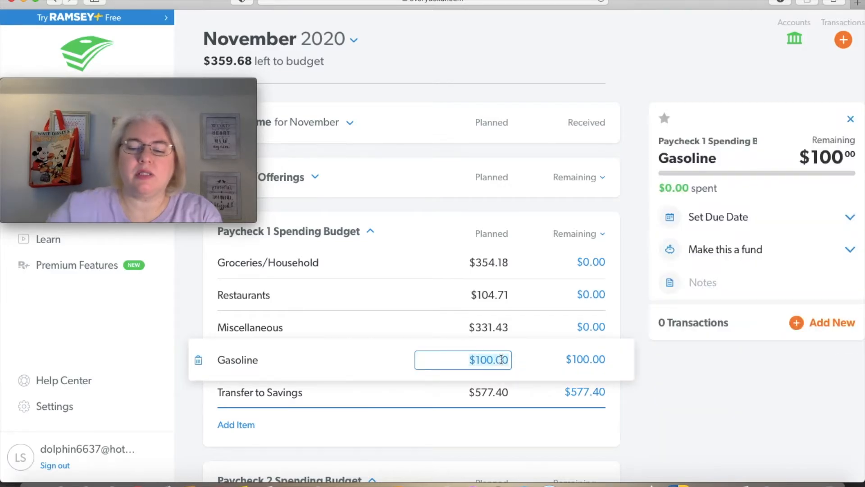
{"action": "type", "text": "0"}
{"action": "key", "text": "Return"}
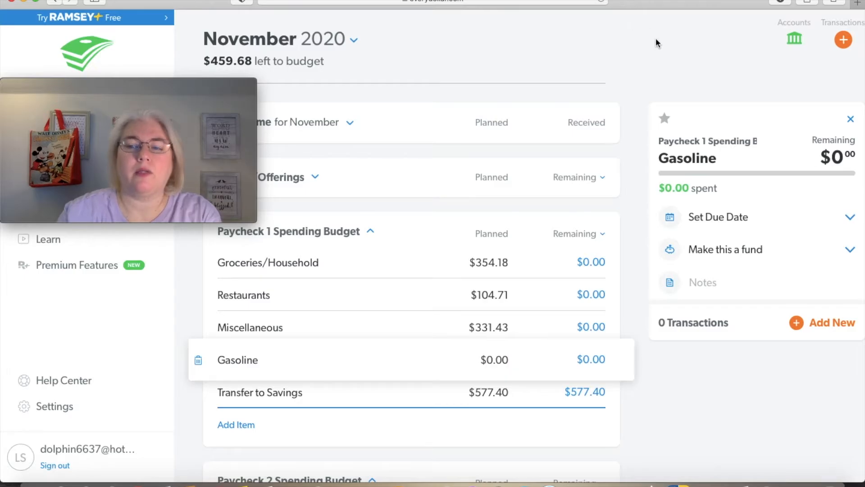
{"action": "left_click", "coordinate": [851, 121]}
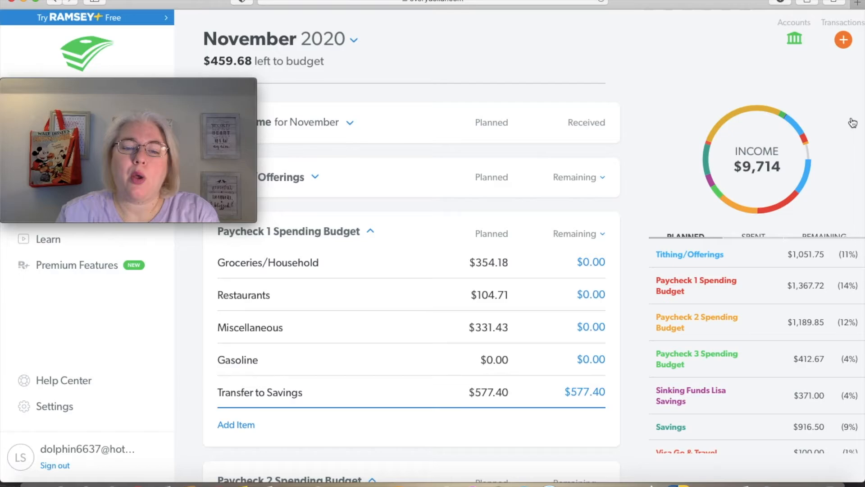
Clear the planned amount for Transfer to Savings in the Paycheck 1 Spending Budget so nothing is planned
{"action": "left_click", "coordinate": [505, 394]}
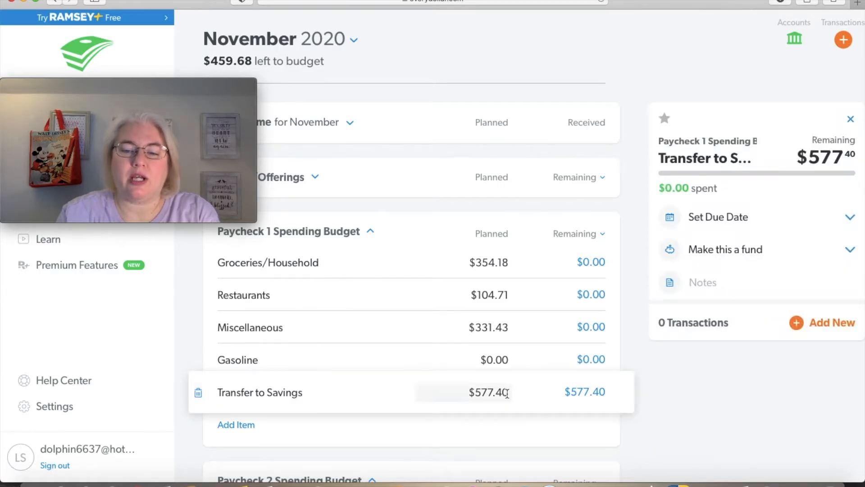
{"action": "left_click", "coordinate": [505, 394]}
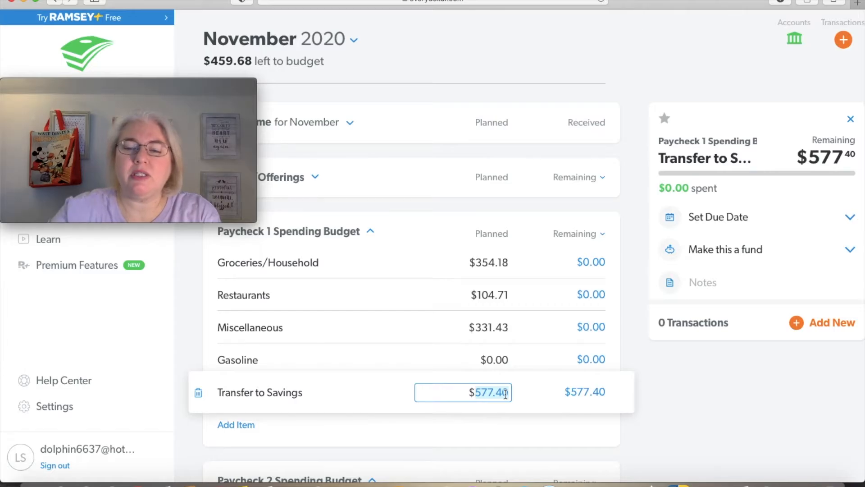
{"action": "key", "text": "BackSpace"}
{"action": "left_click", "coordinate": [653, 60]}
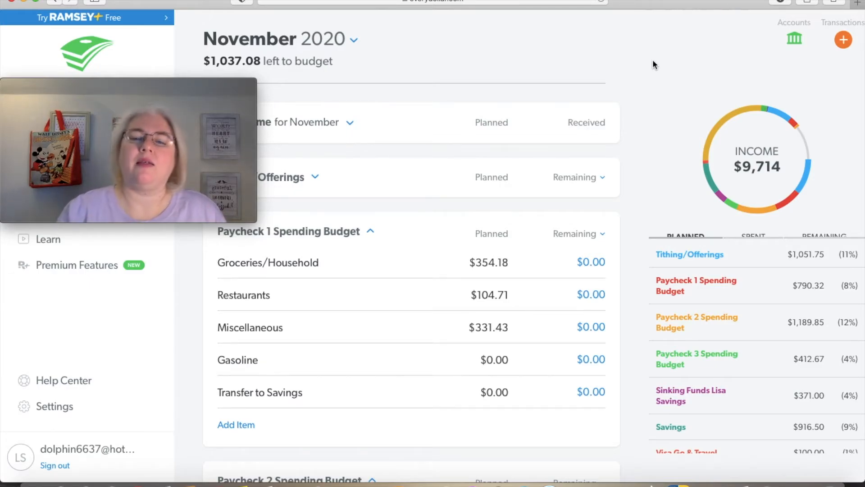
Track an $18.01 expense dated 11/12/20 for HP InstantInk in the Internet/Subscriptions group
{"action": "scroll", "coordinate": [653, 61], "scroll_direction": "down", "scroll_amount": 10}
{"action": "scroll", "coordinate": [653, 61], "scroll_direction": "down", "scroll_amount": 15}
{"action": "scroll", "coordinate": [654, 63], "scroll_direction": "down", "scroll_amount": 13}
{"action": "scroll", "coordinate": [653, 61], "scroll_direction": "down", "scroll_amount": 9}
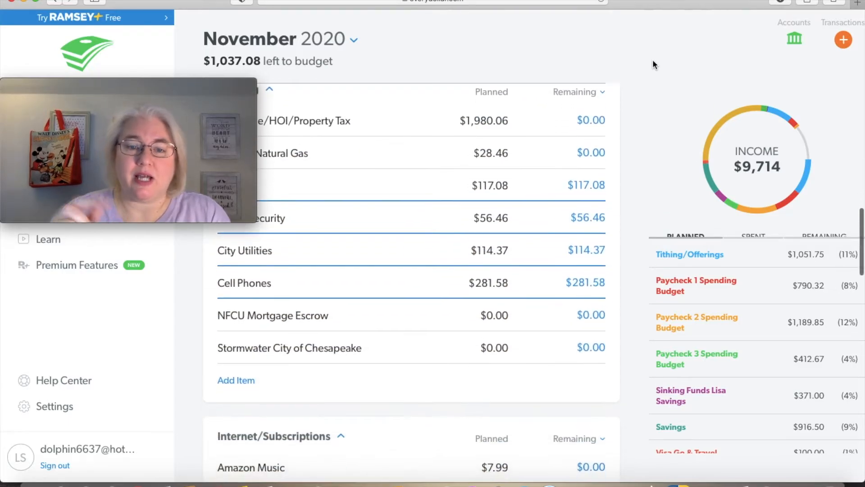
{"action": "scroll", "coordinate": [652, 64], "scroll_direction": "down", "scroll_amount": 2}
{"action": "scroll", "coordinate": [652, 64], "scroll_direction": "down", "scroll_amount": 13}
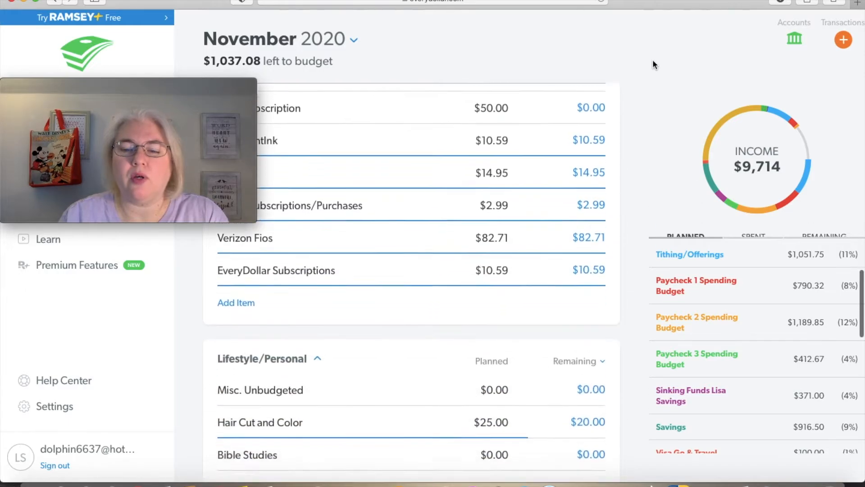
{"action": "scroll", "coordinate": [652, 61], "scroll_direction": "down", "scroll_amount": 8}
{"action": "scroll", "coordinate": [653, 64], "scroll_direction": "down", "scroll_amount": 5}
{"action": "scroll", "coordinate": [653, 64], "scroll_direction": "up", "scroll_amount": 4}
{"action": "scroll", "coordinate": [653, 64], "scroll_direction": "up", "scroll_amount": 15}
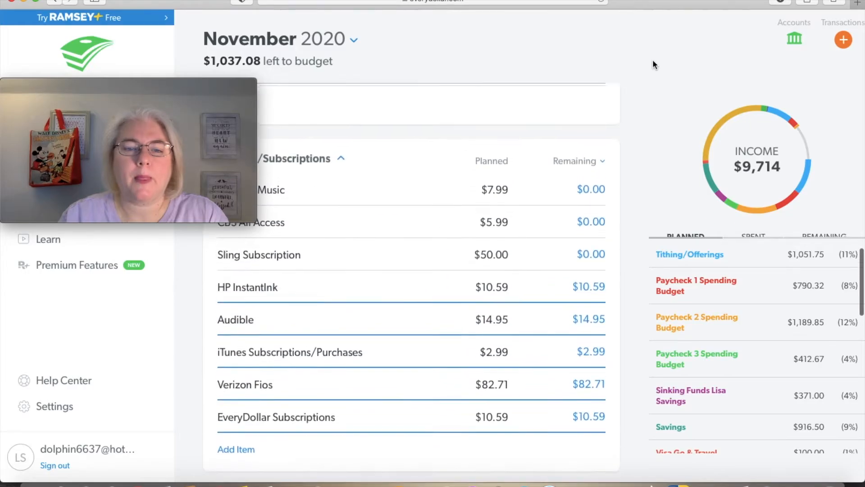
{"action": "left_click", "coordinate": [368, 285]}
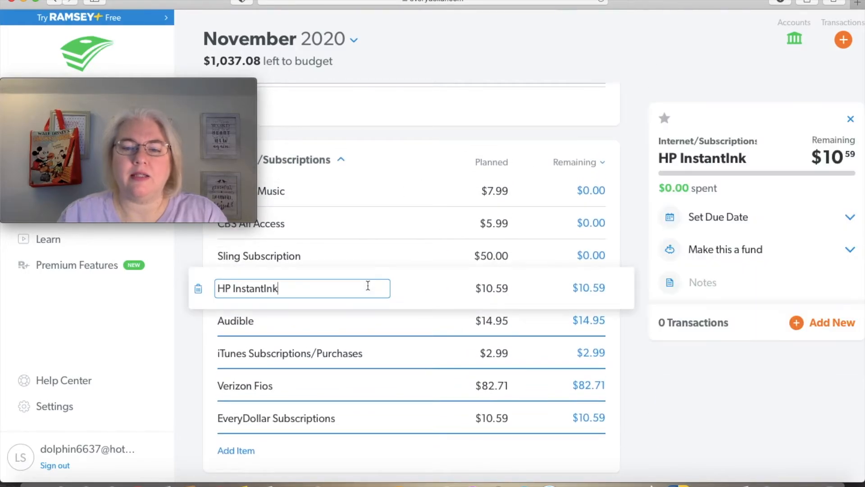
{"action": "left_click", "coordinate": [829, 325]}
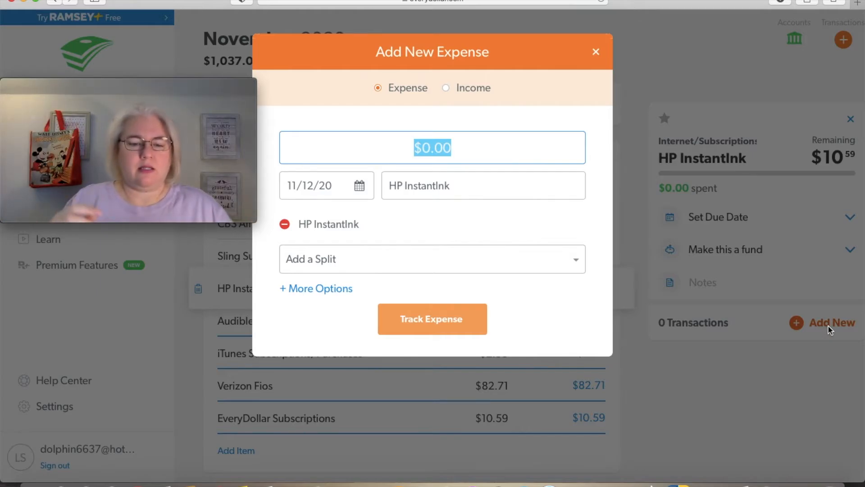
{"action": "type", "text": "1"}
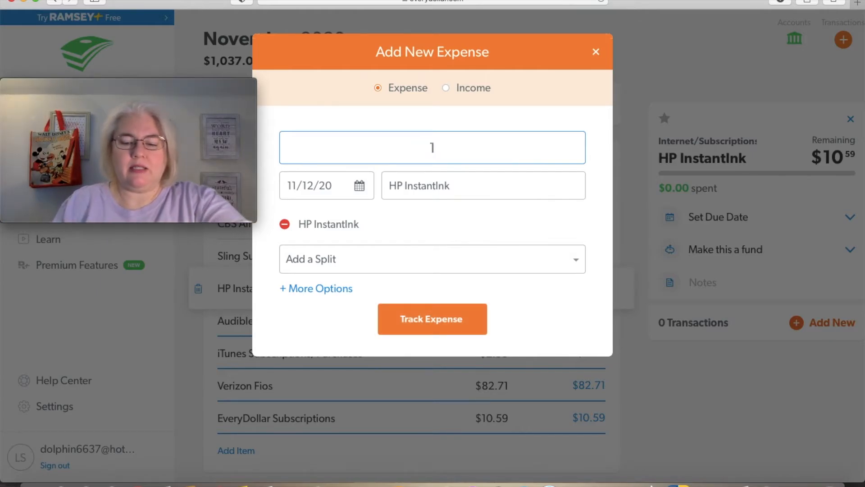
{"action": "type", "text": "8.0"}
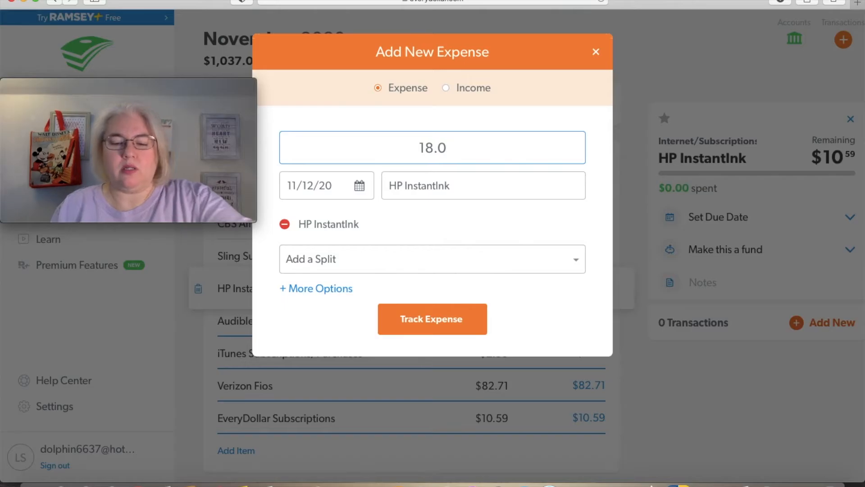
{"action": "type", "text": "1"}
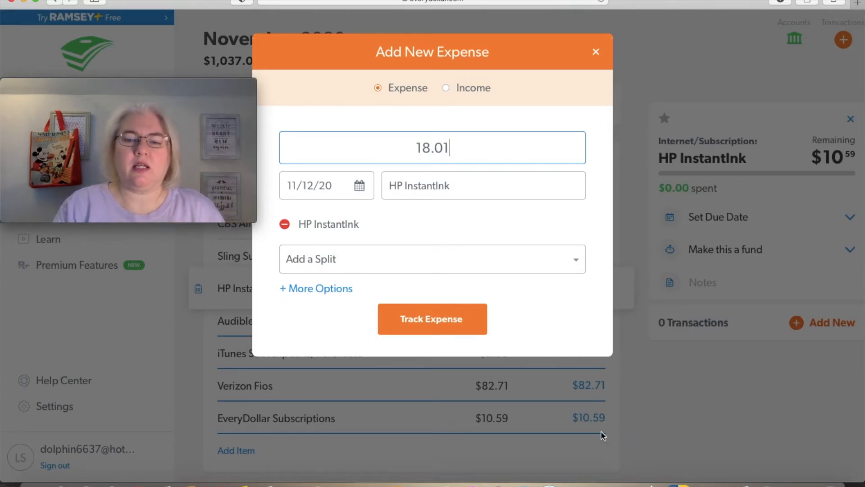
{"action": "left_click", "coordinate": [462, 324]}
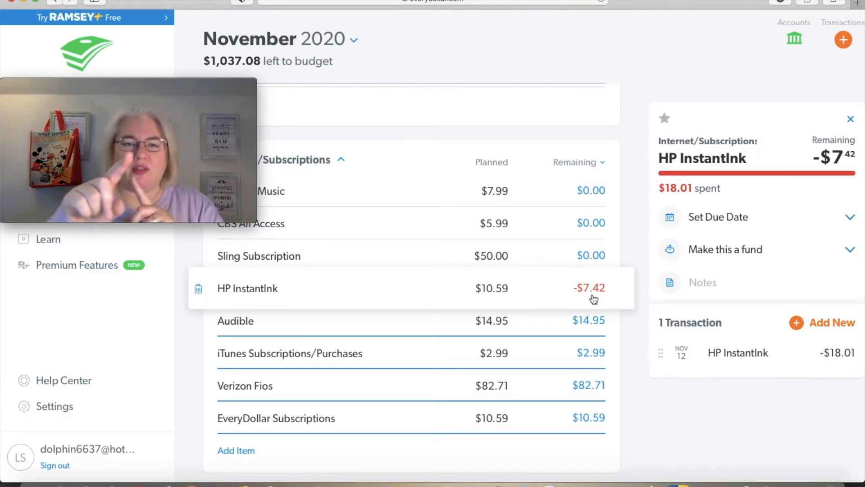
Set the planned amount for HP InstantInk to $18.01 and close the item's details
{"action": "left_click", "coordinate": [499, 287]}
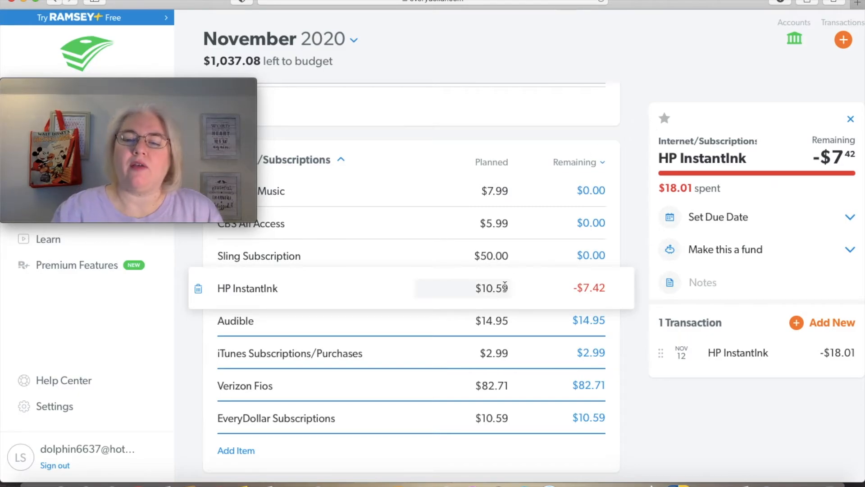
{"action": "double_click", "coordinate": [506, 287]}
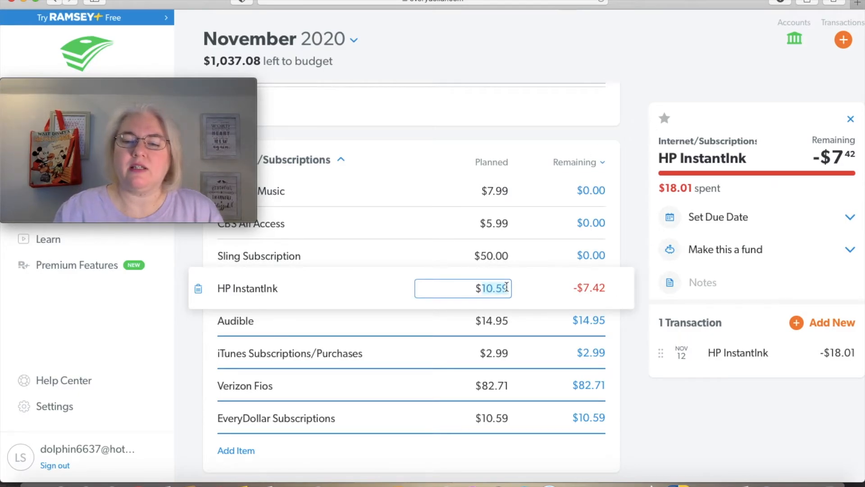
{"action": "type", "text": "18.01"}
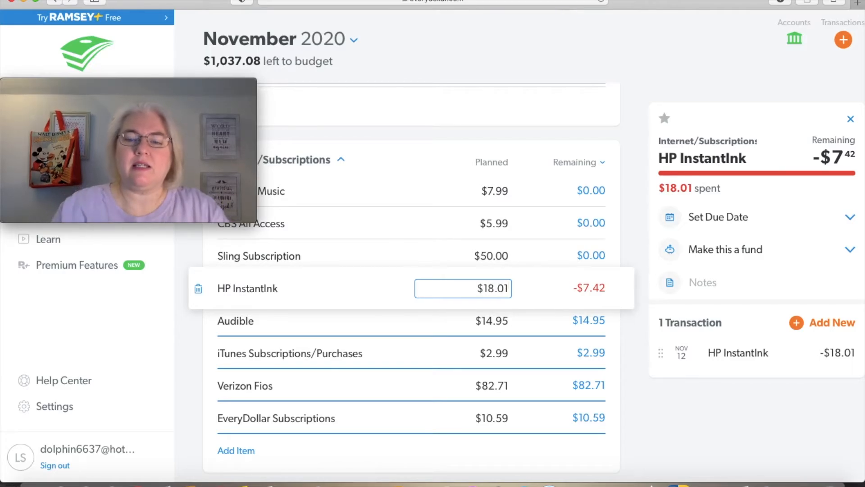
{"action": "left_click", "coordinate": [750, 68]}
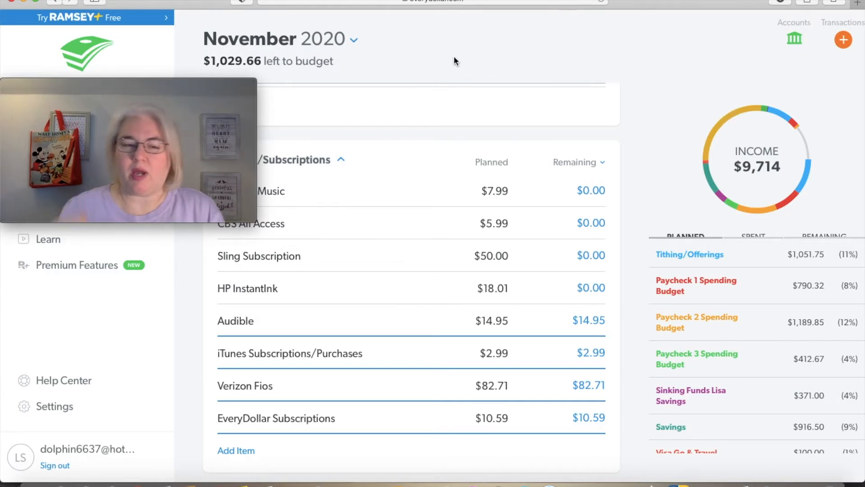
Review the planned and remaining amounts in the Paycheck 1, Paycheck 2 and Paycheck 3 Spending Budgets
{"action": "scroll", "coordinate": [453, 56], "scroll_direction": "up", "scroll_amount": 1}
{"action": "scroll", "coordinate": [453, 56], "scroll_direction": "up", "scroll_amount": 5}
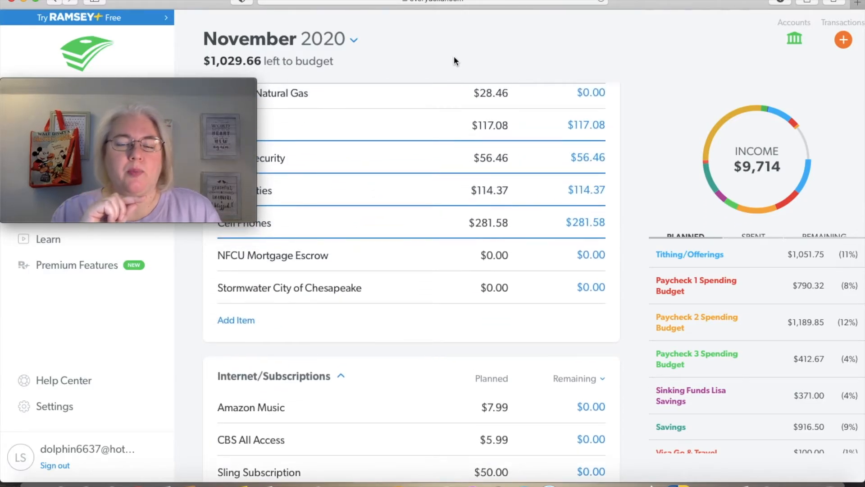
{"action": "scroll", "coordinate": [453, 56], "scroll_direction": "up", "scroll_amount": 15}
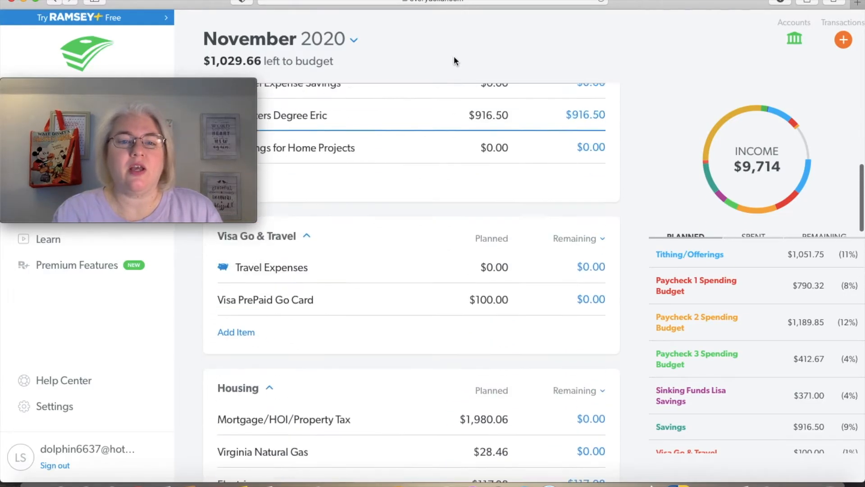
{"action": "scroll", "coordinate": [454, 56], "scroll_direction": "up", "scroll_amount": 15}
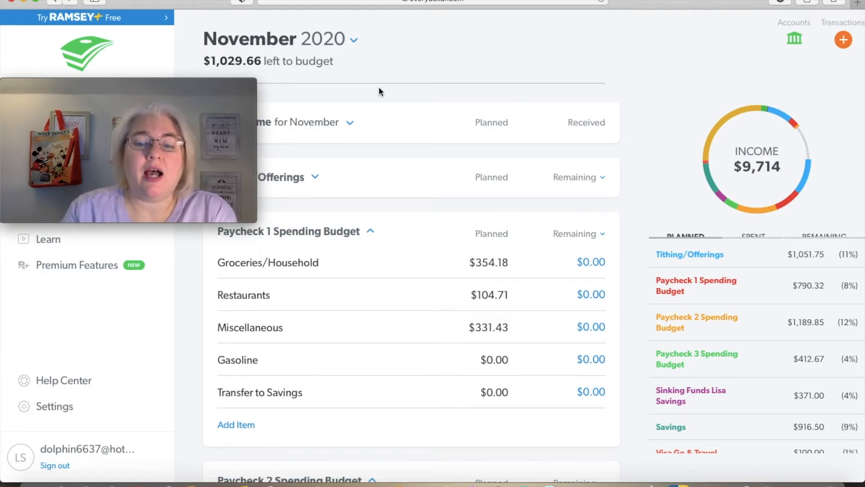
{"action": "scroll", "coordinate": [344, 322], "scroll_direction": "down", "scroll_amount": 2}
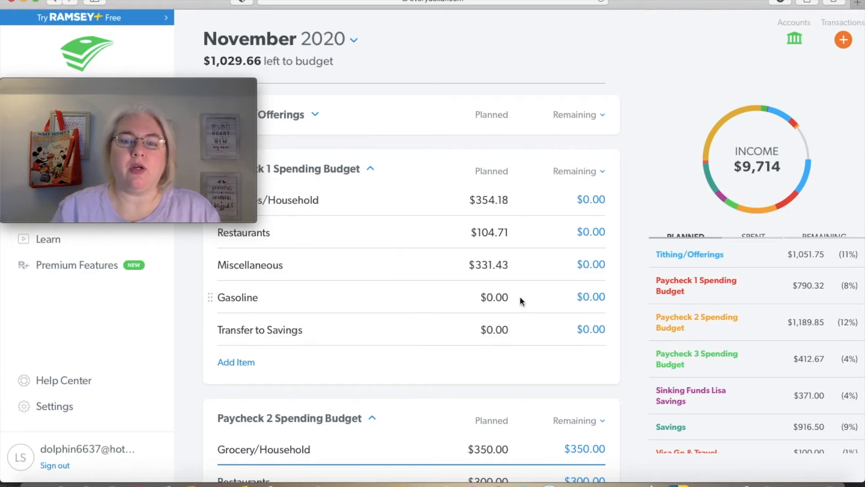
{"action": "scroll", "coordinate": [520, 296], "scroll_direction": "down", "scroll_amount": 3}
{"action": "scroll", "coordinate": [420, 327], "scroll_direction": "down", "scroll_amount": 1}
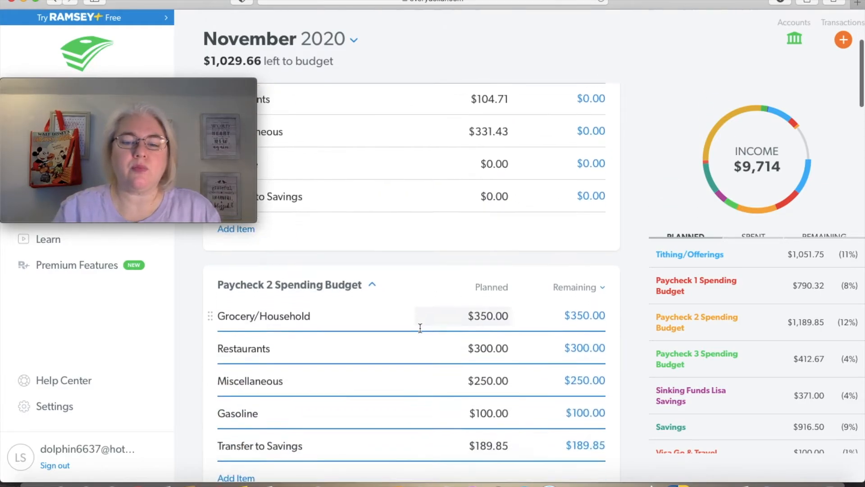
{"action": "scroll", "coordinate": [420, 328], "scroll_direction": "down", "scroll_amount": 1}
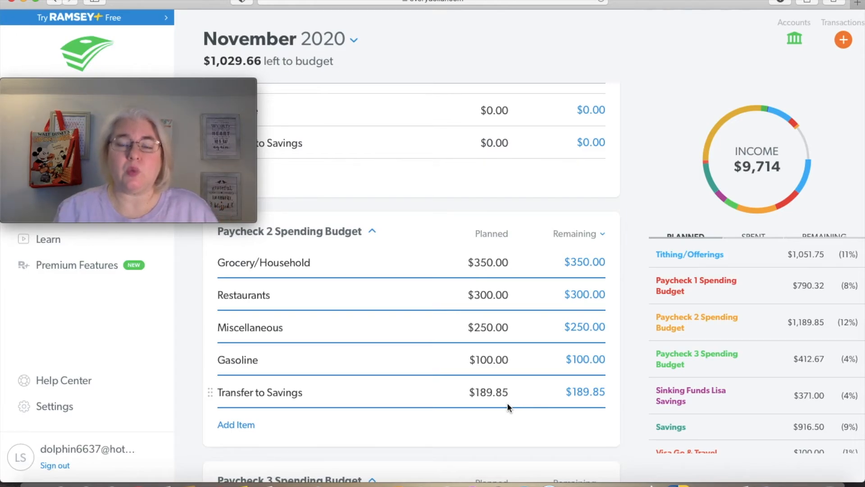
{"action": "scroll", "coordinate": [507, 401], "scroll_direction": "down", "scroll_amount": 5}
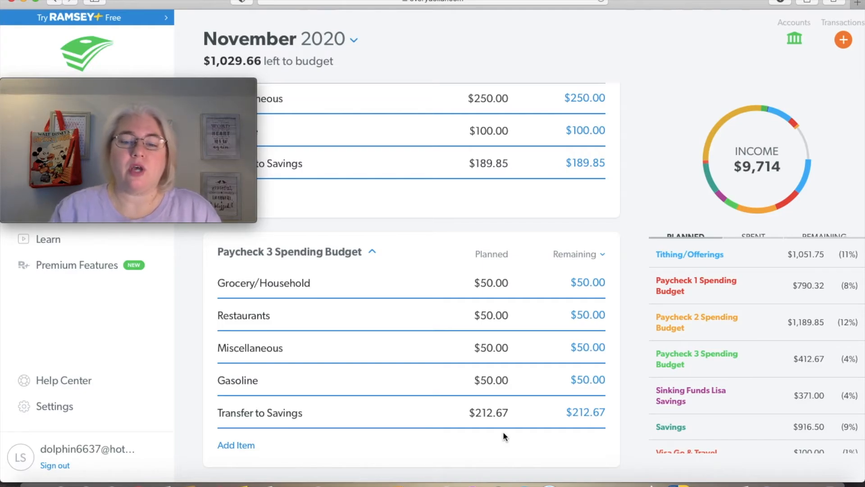
Set the planned amount for Emergency Fund in the Savings group to $333.50
{"action": "scroll", "coordinate": [503, 431], "scroll_direction": "down", "scroll_amount": 8}
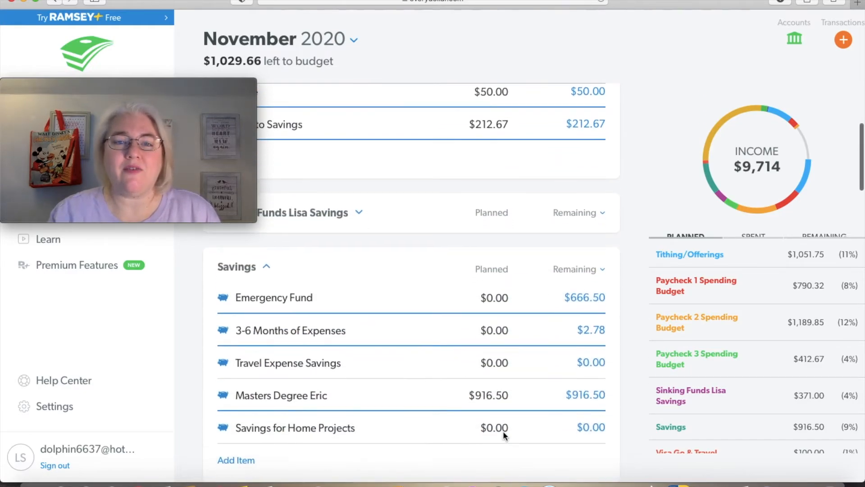
{"action": "scroll", "coordinate": [503, 431], "scroll_direction": "down", "scroll_amount": 1}
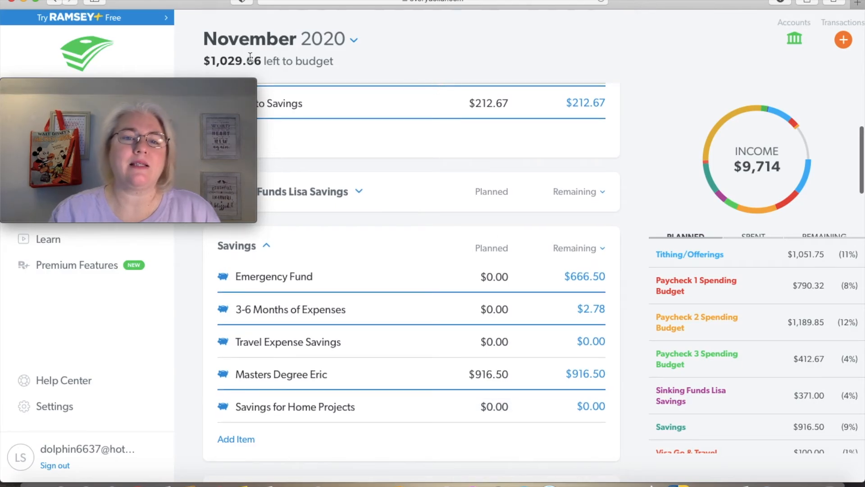
{"action": "left_click", "coordinate": [501, 277]}
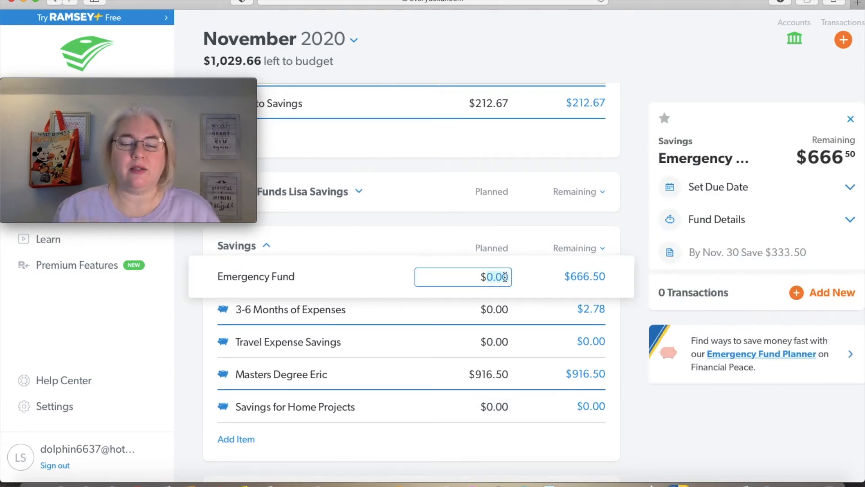
{"action": "type", "text": "333."}
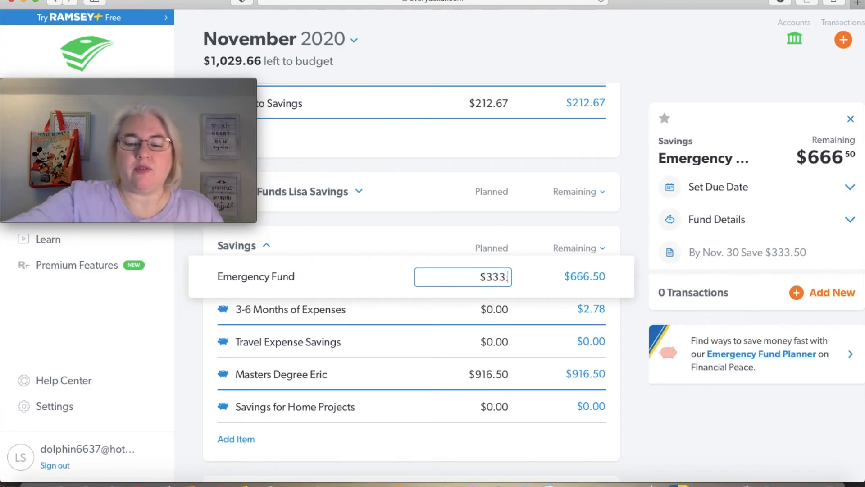
{"action": "type", "text": "50"}
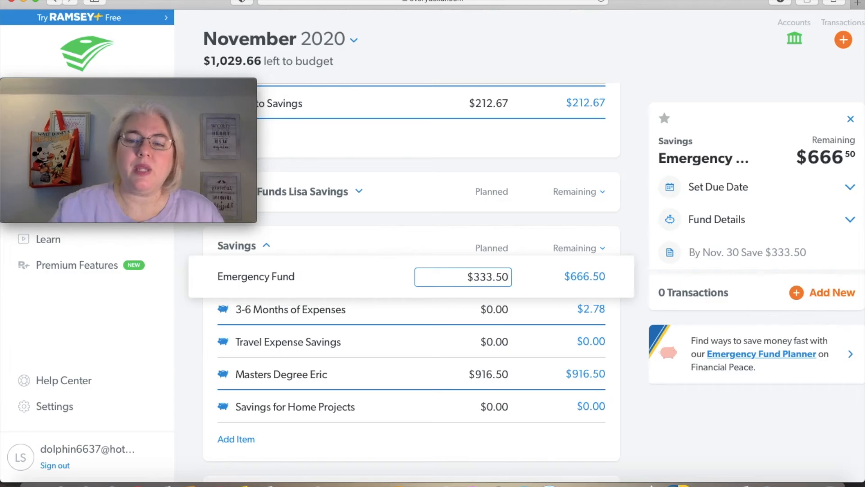
{"action": "left_click", "coordinate": [536, 239]}
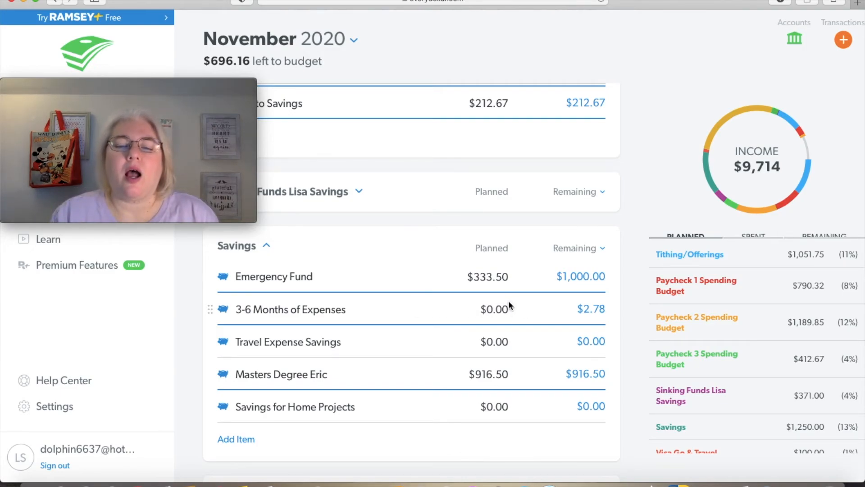
Set the planned amount for 3-6 Months of Expenses in the Savings group to $696.16 and close the item's details
{"action": "left_click", "coordinate": [501, 310]}
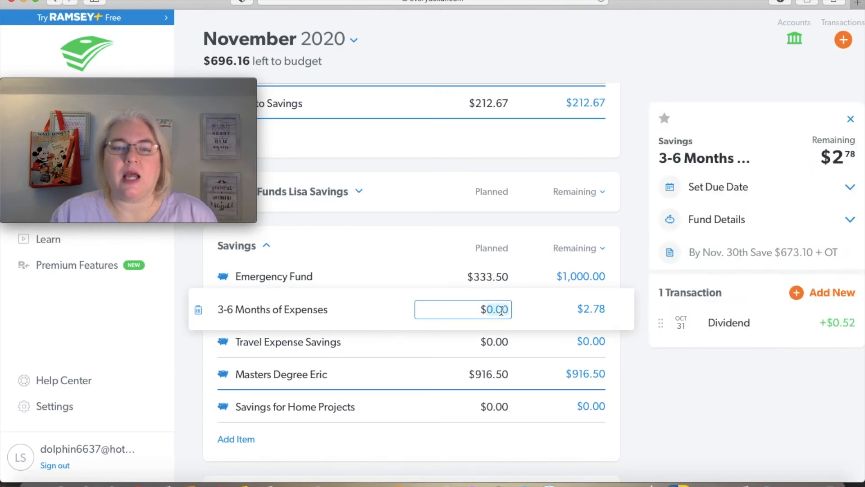
{"action": "type", "text": "6"}
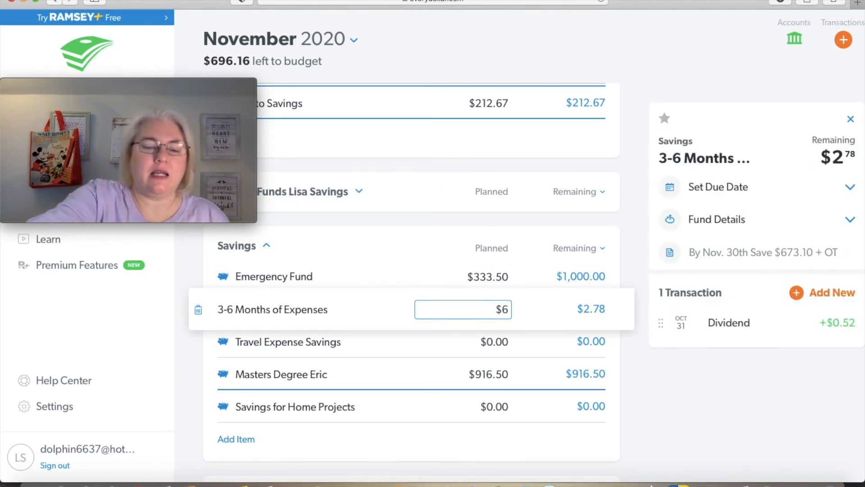
{"action": "type", "text": "96"}
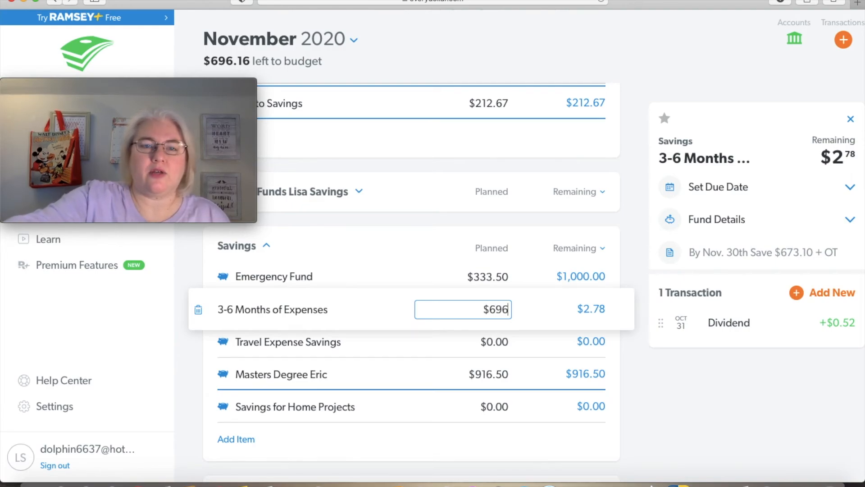
{"action": "type", "text": ".16"}
{"action": "left_click", "coordinate": [670, 421]}
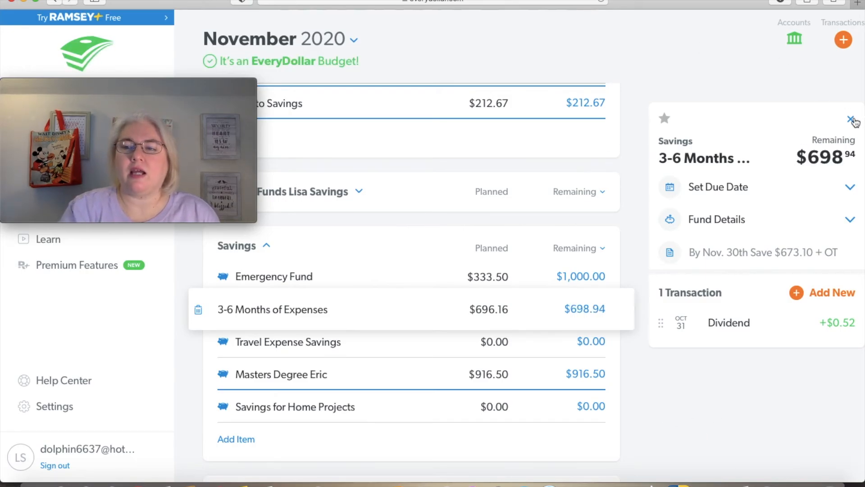
{"action": "left_click", "coordinate": [851, 119]}
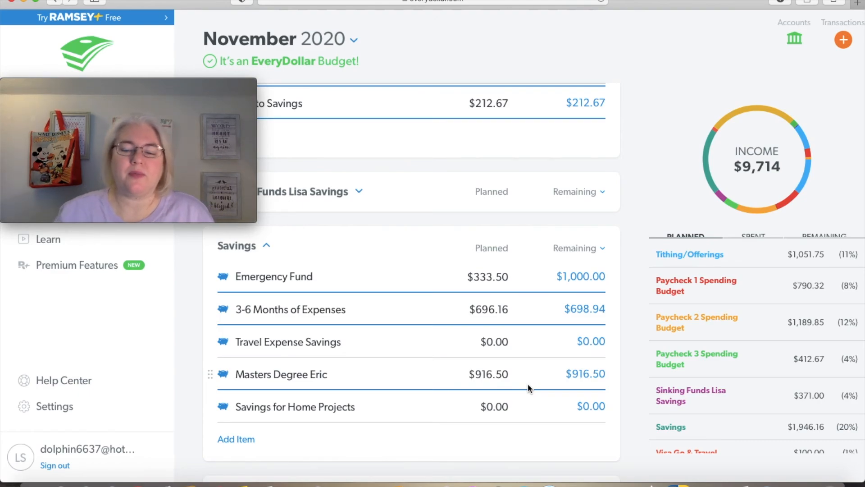
Review the paycheck spending budgets and the individual items in the expanded Sinking Funds savings group
{"action": "scroll", "coordinate": [528, 383], "scroll_direction": "up", "scroll_amount": 5}
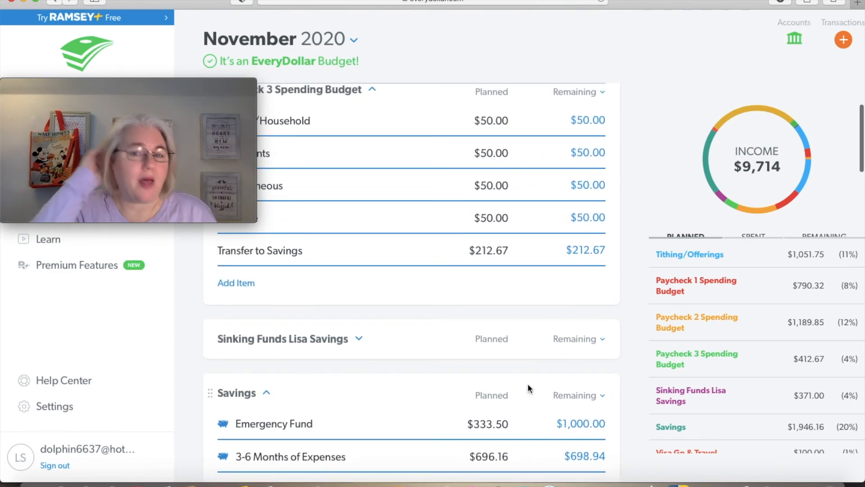
{"action": "scroll", "coordinate": [528, 383], "scroll_direction": "up", "scroll_amount": 10}
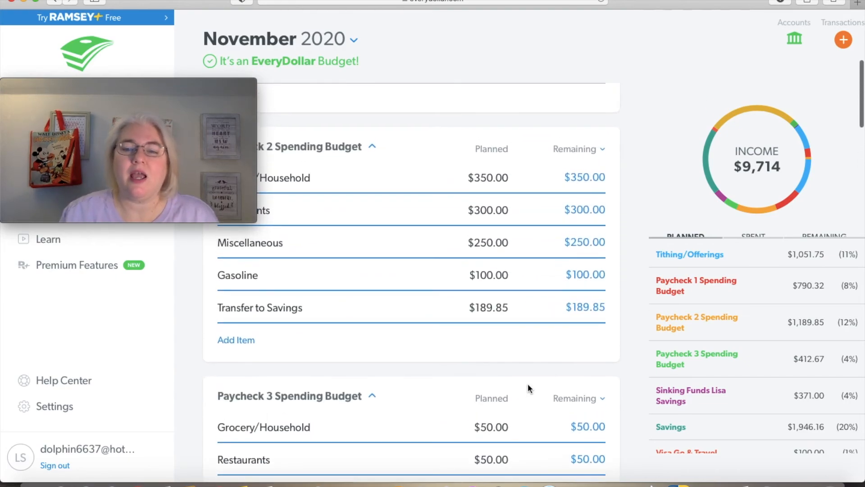
{"action": "scroll", "coordinate": [528, 383], "scroll_direction": "up", "scroll_amount": 9}
{"action": "scroll", "coordinate": [528, 383], "scroll_direction": "up", "scroll_amount": 2}
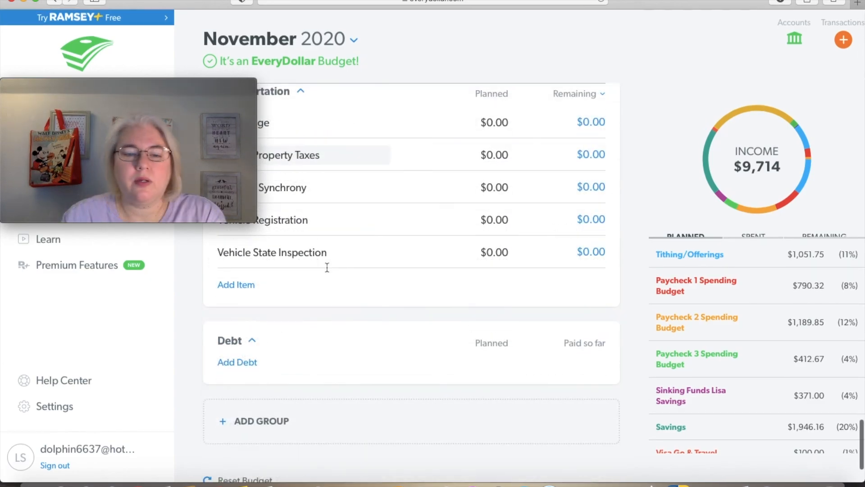
{"action": "scroll", "coordinate": [325, 268], "scroll_direction": "up", "scroll_amount": 5}
{"action": "scroll", "coordinate": [327, 270], "scroll_direction": "up", "scroll_amount": 15}
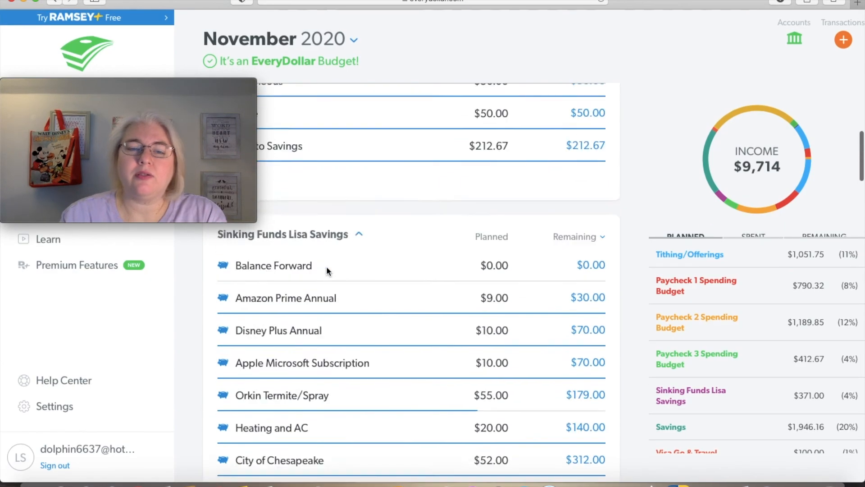
{"action": "scroll", "coordinate": [326, 270], "scroll_direction": "up", "scroll_amount": 1}
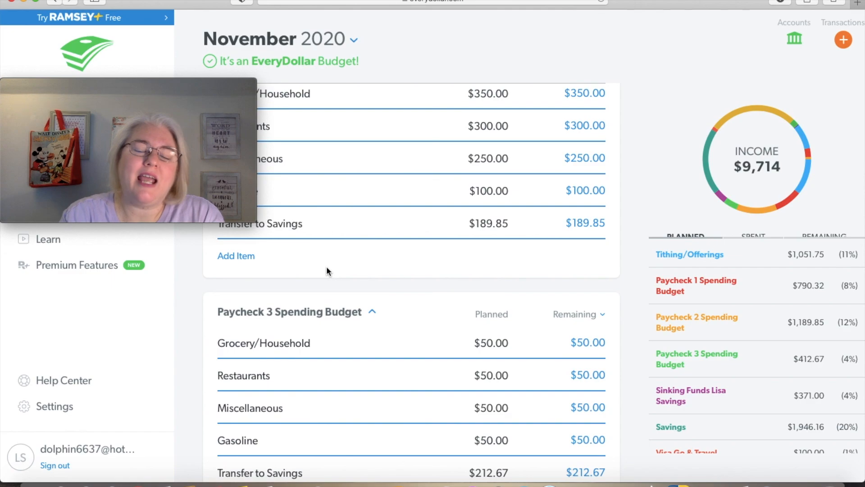